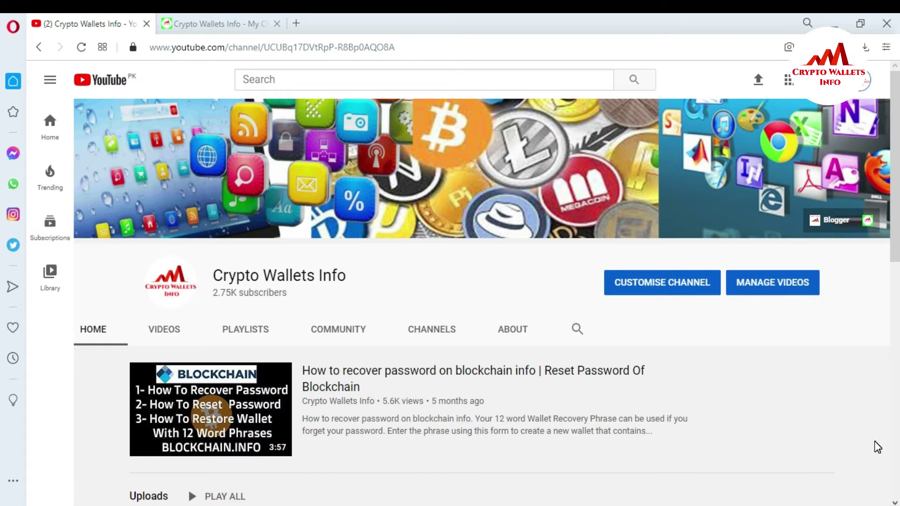
Switch to the cryptowalletsinfo.com tab showing the Guarda wallet backup article
click(261, 17)
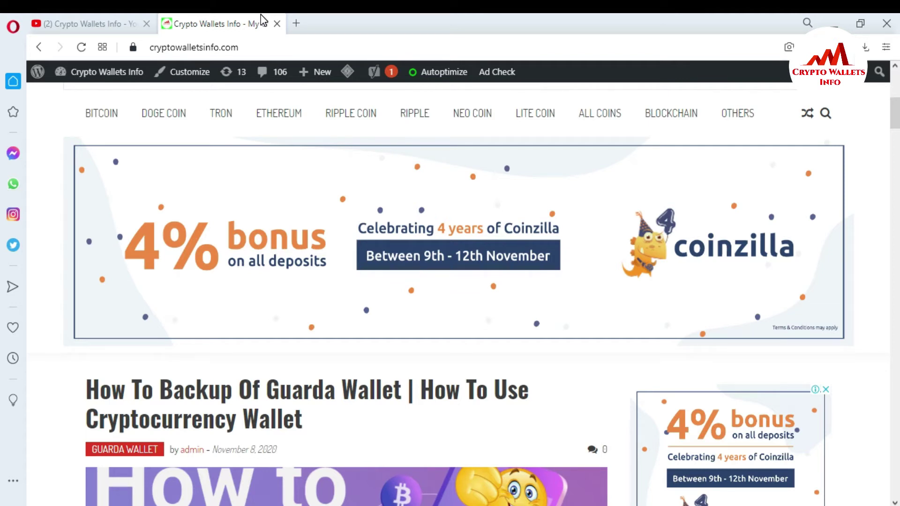
click(261, 17)
Unlock Guarda Wallet with the wallet password, re-entering it after the first attempt is rejected
drag(898, 117, 898, 134)
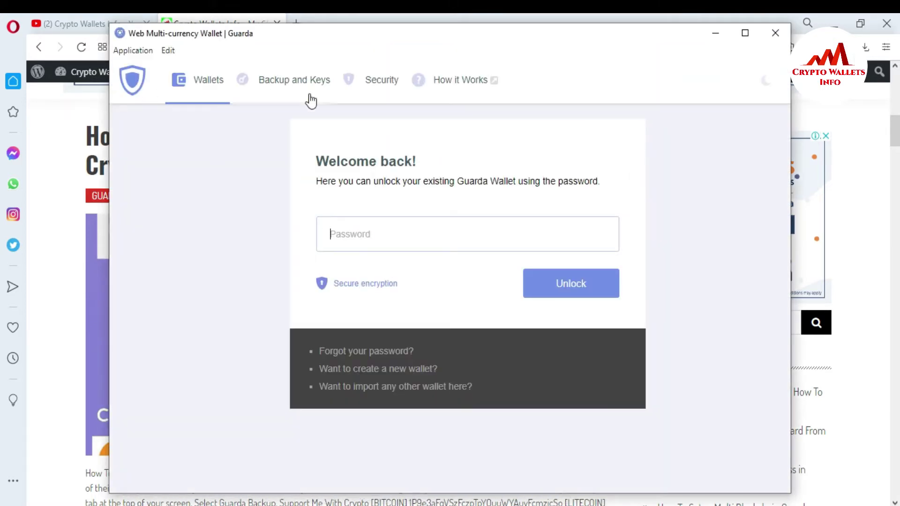
click(344, 228)
text(••••••••••••••)
click(549, 287)
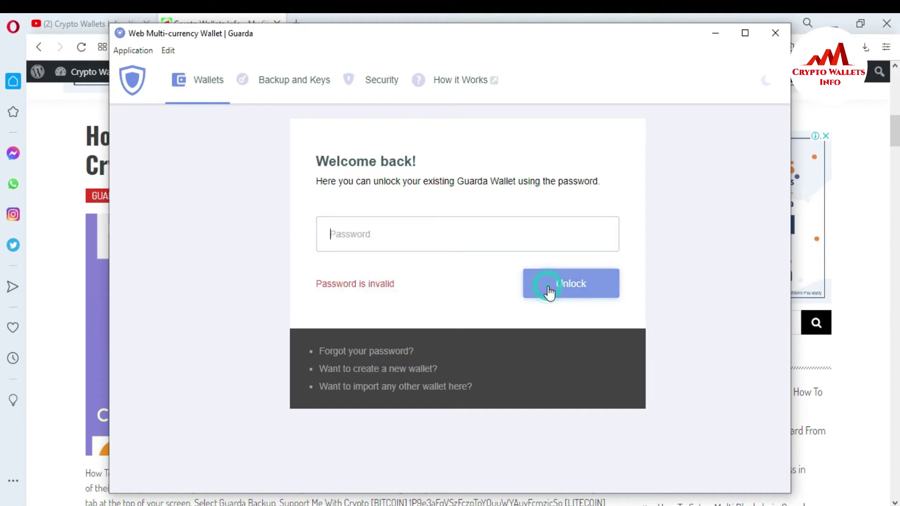
text(•••••••••••••)
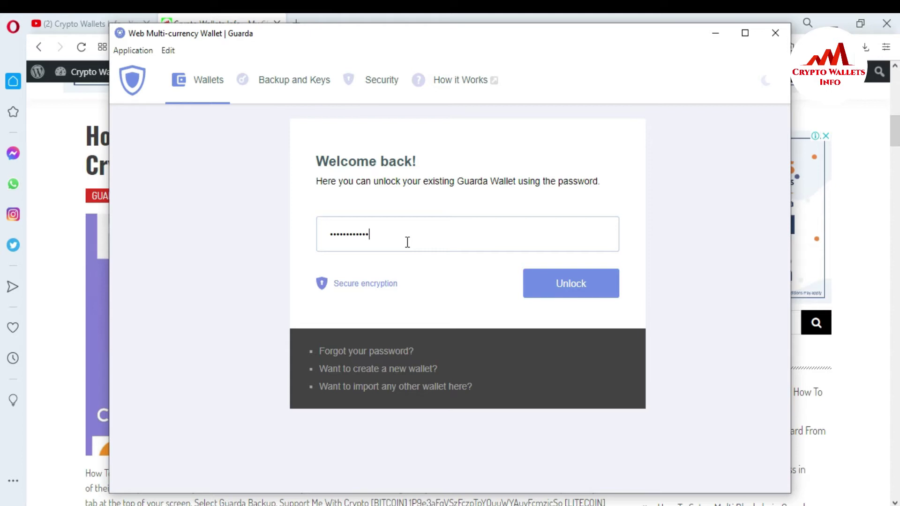
click(580, 290)
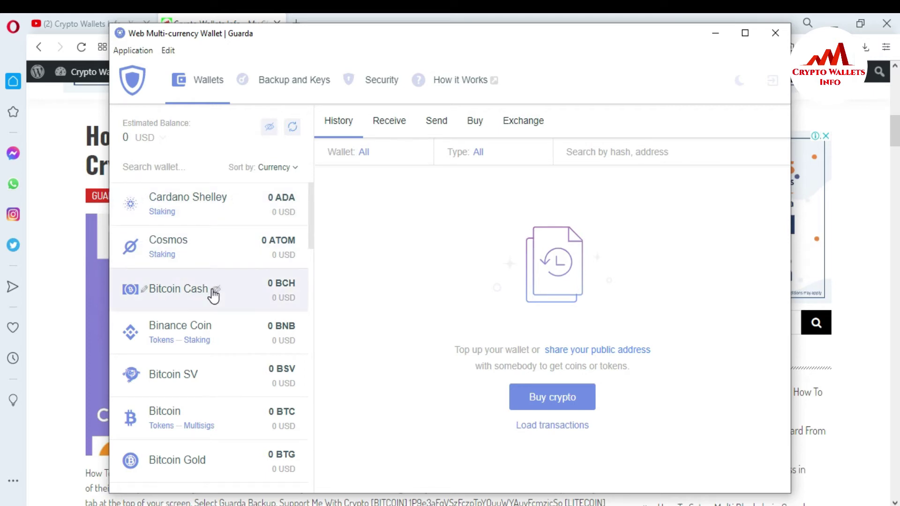
Scroll the wallet list down past Bitcoin to see the zero-balance coin wallets
drag(311, 207, 311, 231)
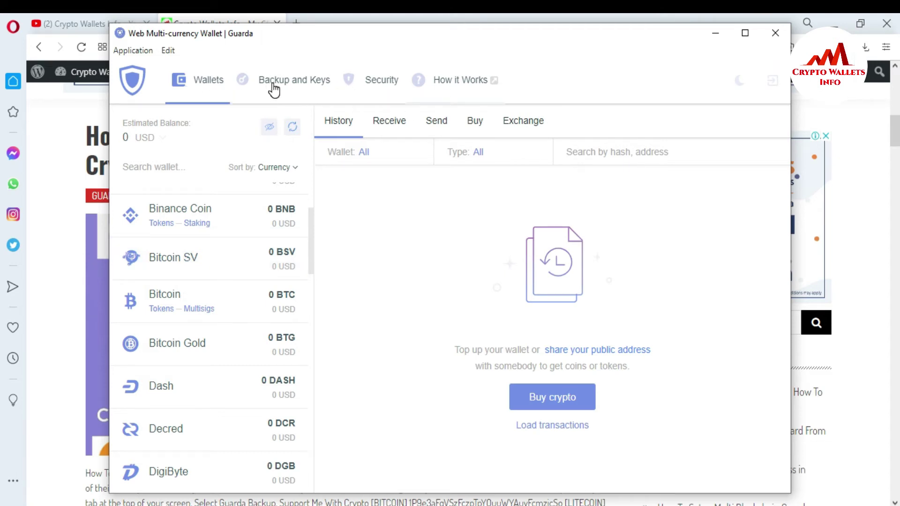
Go to Backup and Keys, open the Manage by Currency private-key export list, and scroll it
click(298, 89)
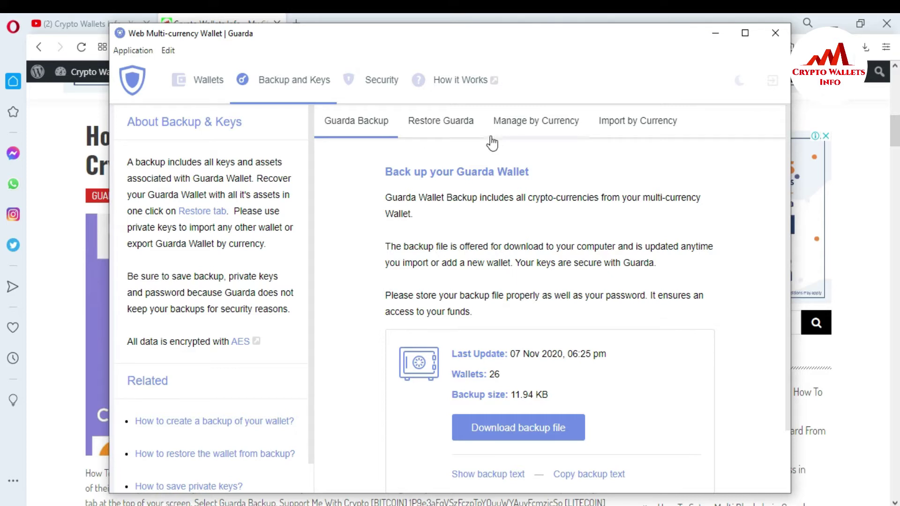
click(539, 127)
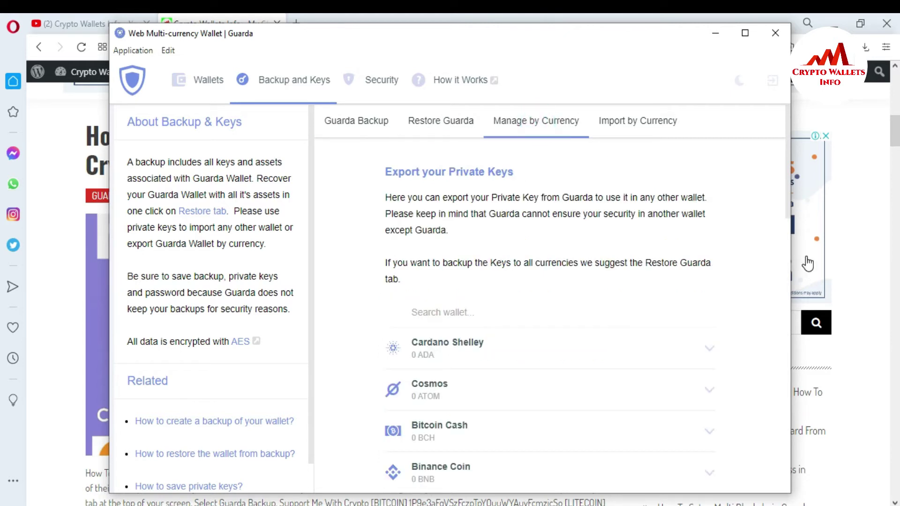
scroll(783, 254, down, 5)
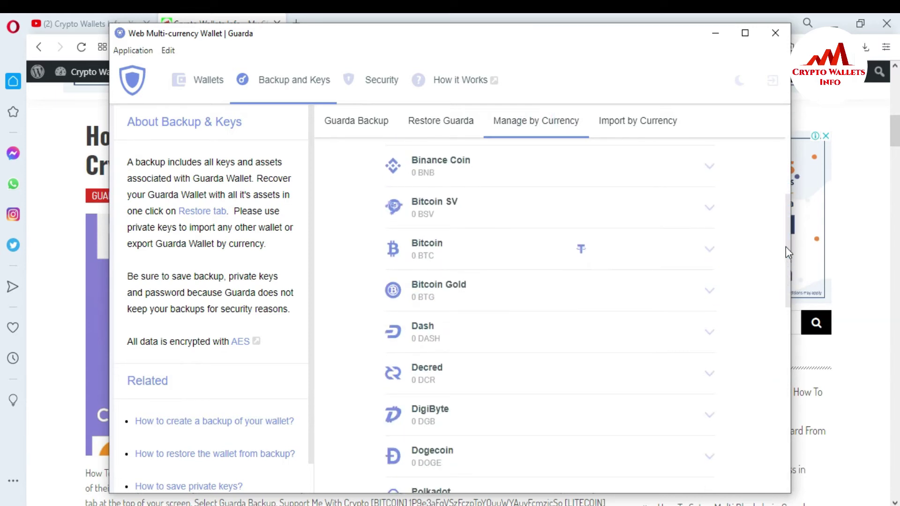
drag(787, 246, 778, 228)
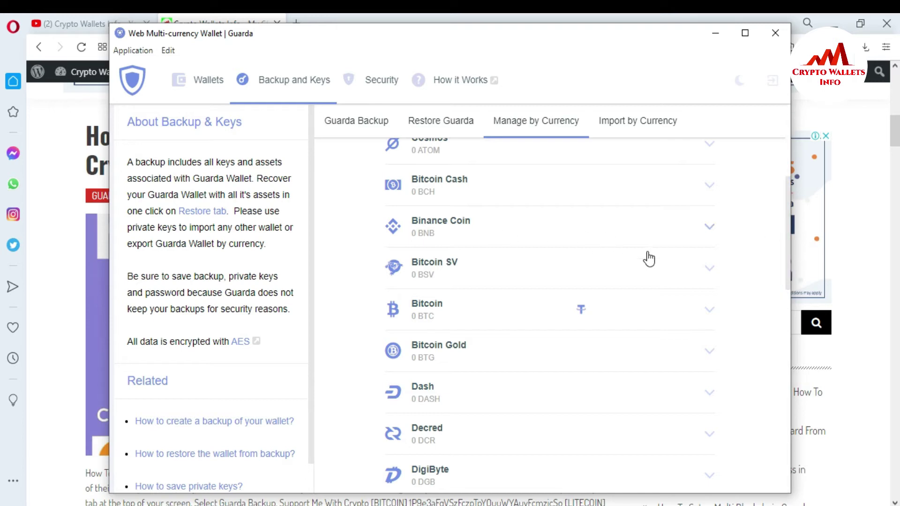
Expand the Bitcoin row to show its public address, then select and deselect the address
click(428, 303)
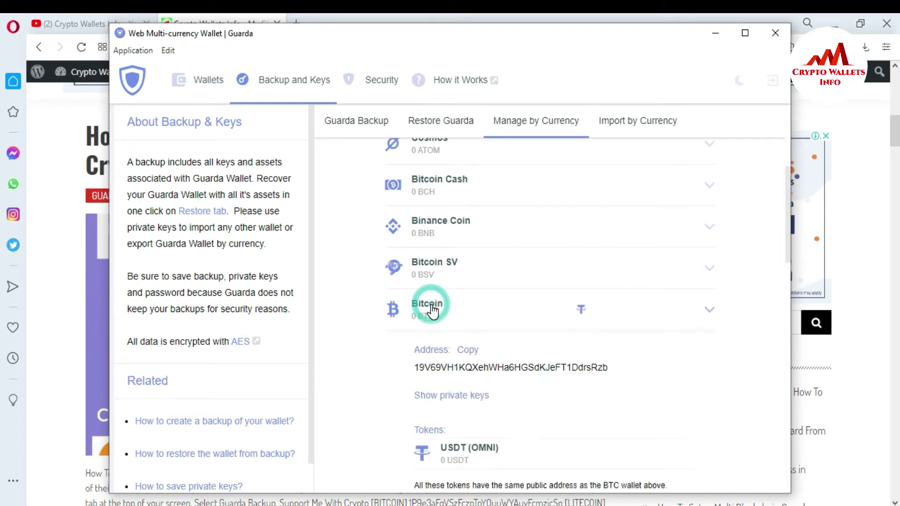
drag(789, 238, 790, 259)
drag(413, 279, 539, 281)
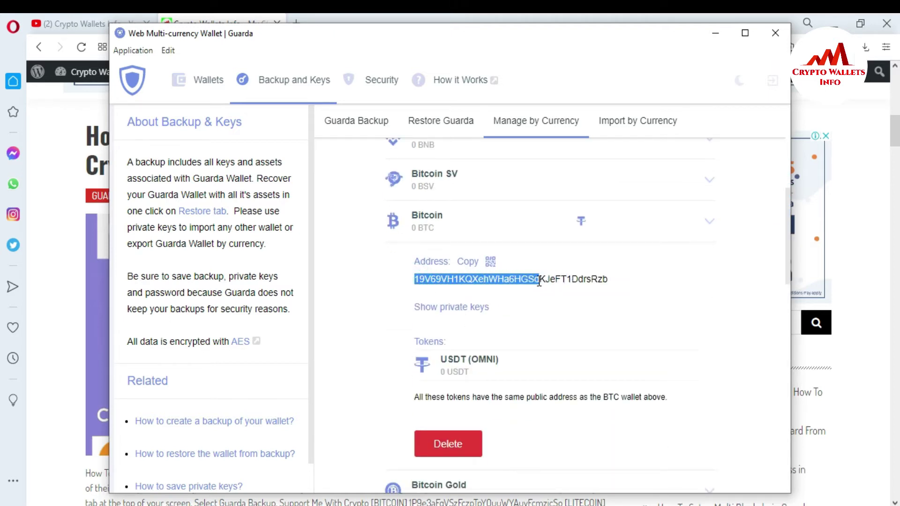
click(629, 273)
double_click(619, 286)
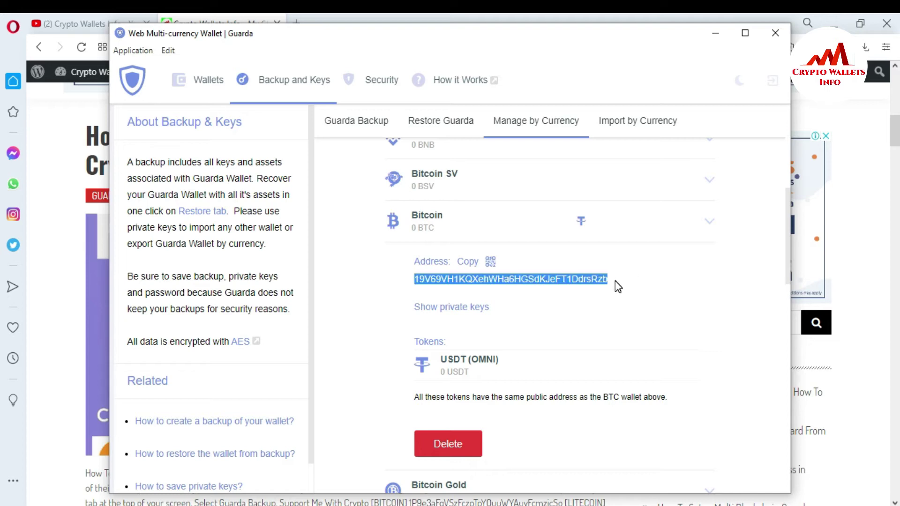
click(609, 281)
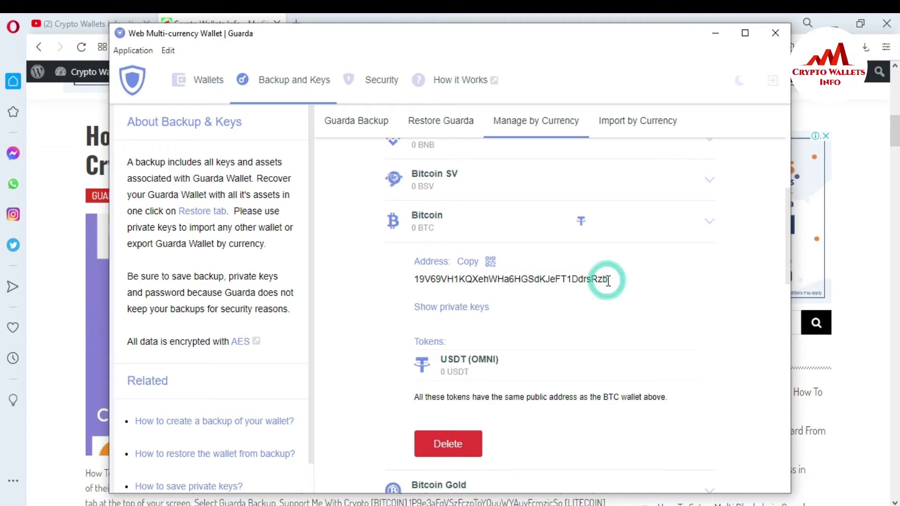
Reveal the Bitcoin private key by confirming the wallet password in the Show dialog
click(460, 309)
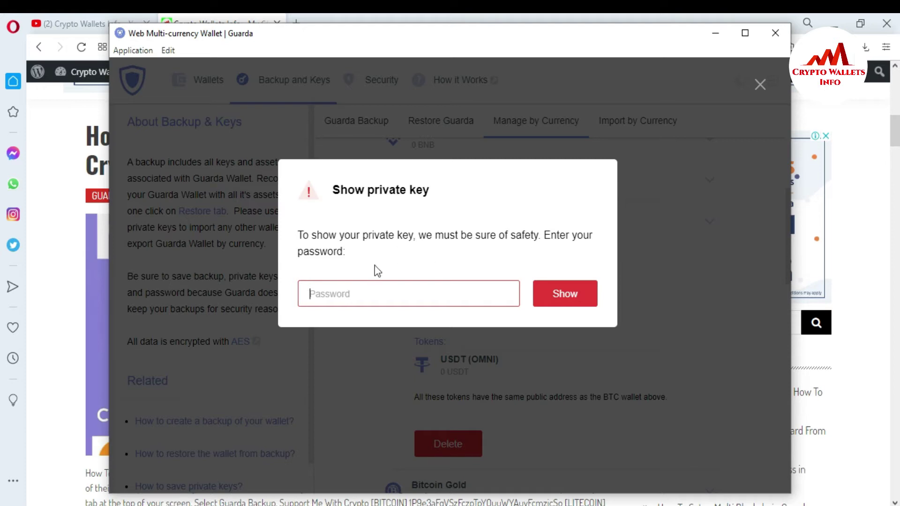
text(••••••)
click(558, 304)
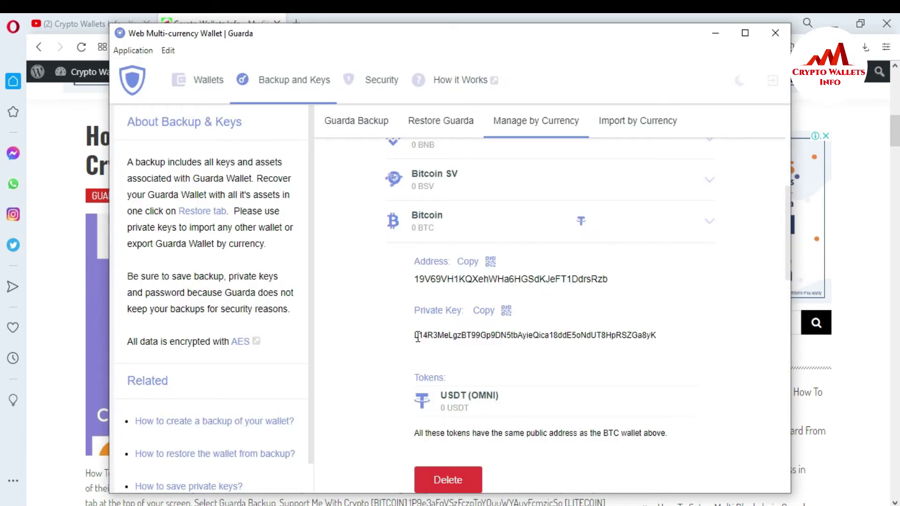
Highlight the Bitcoin private key text and bring up a blank Notepad document
drag(415, 336, 652, 335)
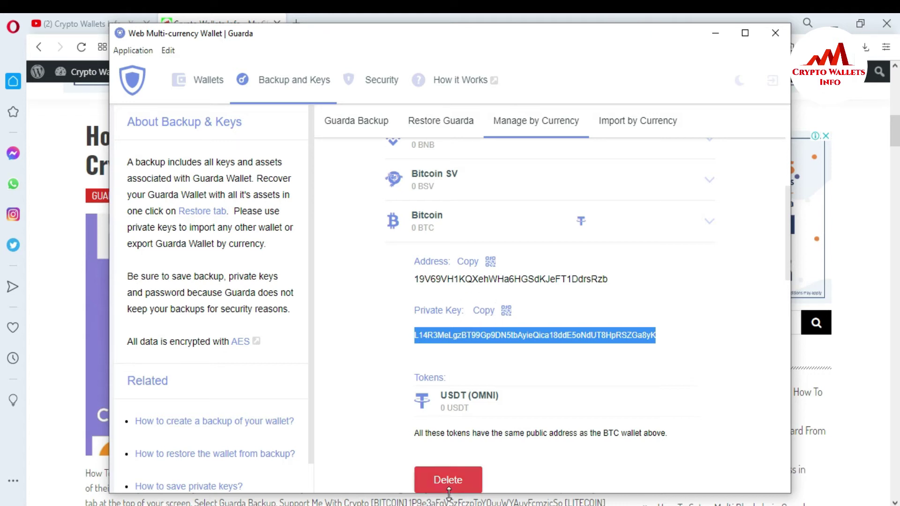
key(alt+Tab)
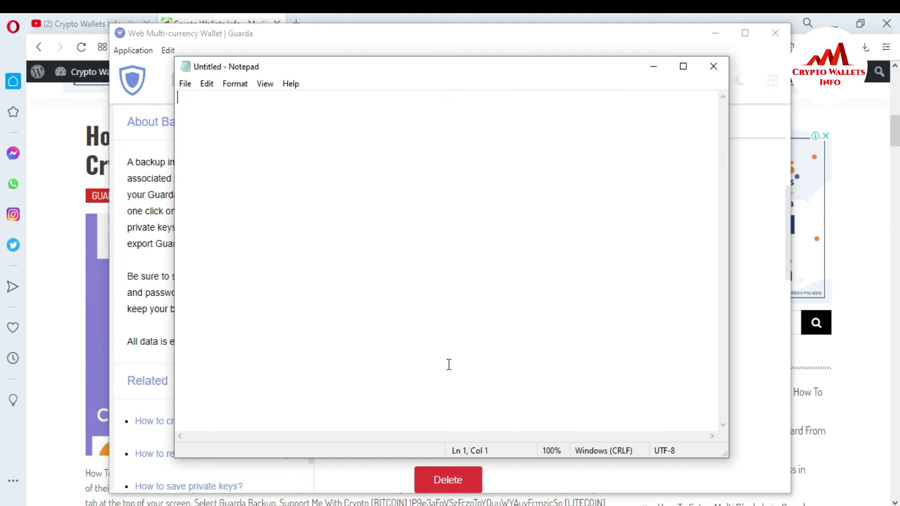
Copy the Bitcoin address and paste it in Notepad after a 'Bitcoin Wallet Address :' label
drag(440, 66, 456, 388)
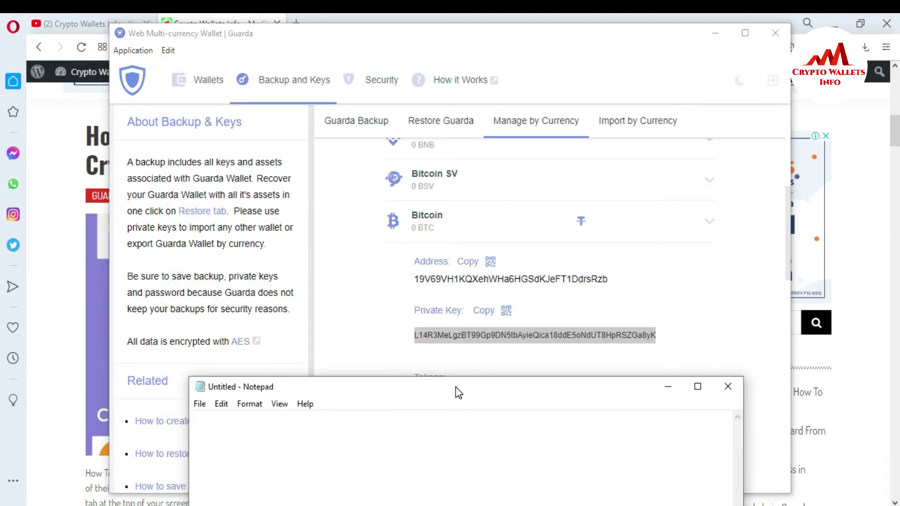
click(467, 264)
click(467, 263)
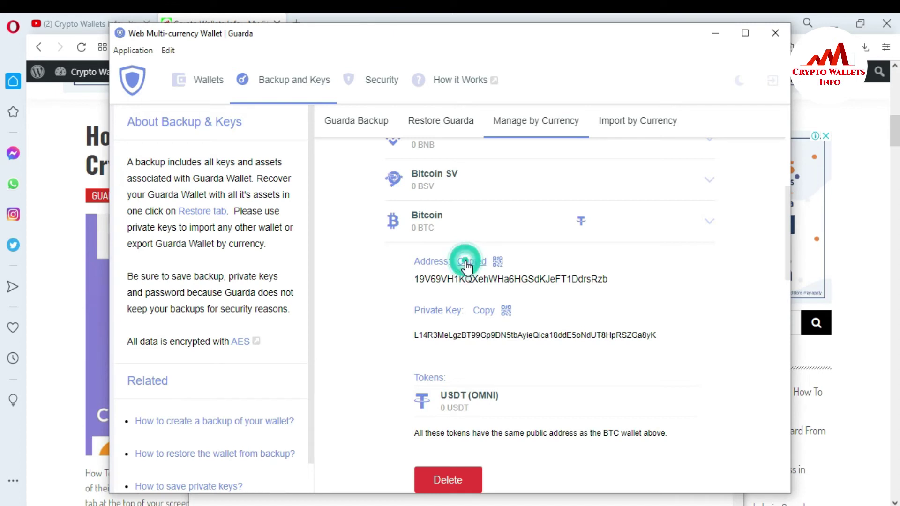
key(alt+Tab)
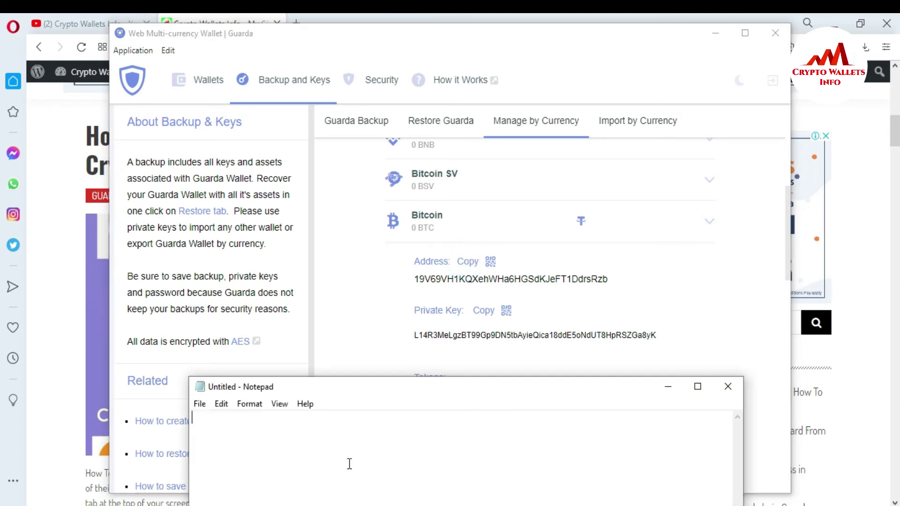
text(Bitcoin Walle)
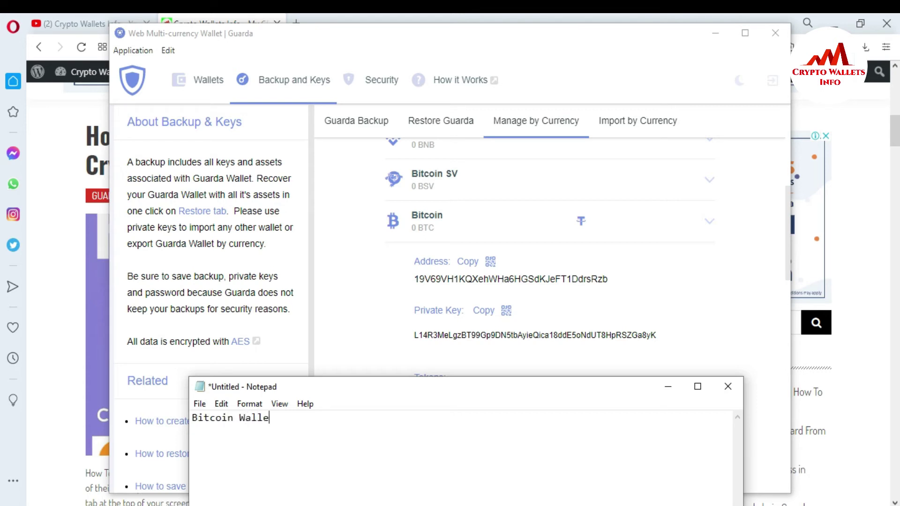
text(t Address :)
key(ctrl+v)
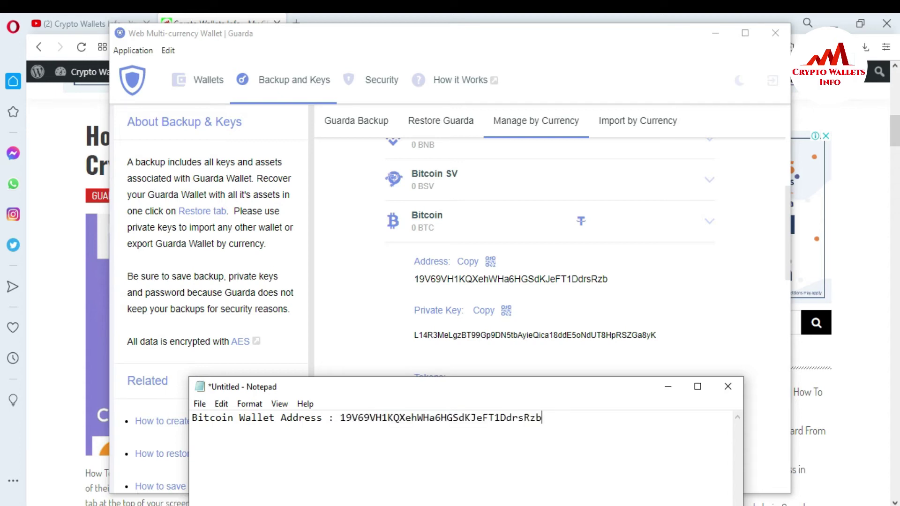
Copy the Bitcoin private key and paste it on a 'Priavte Key' line below the address
click(372, 331)
click(484, 311)
drag(413, 337, 664, 347)
click(558, 274)
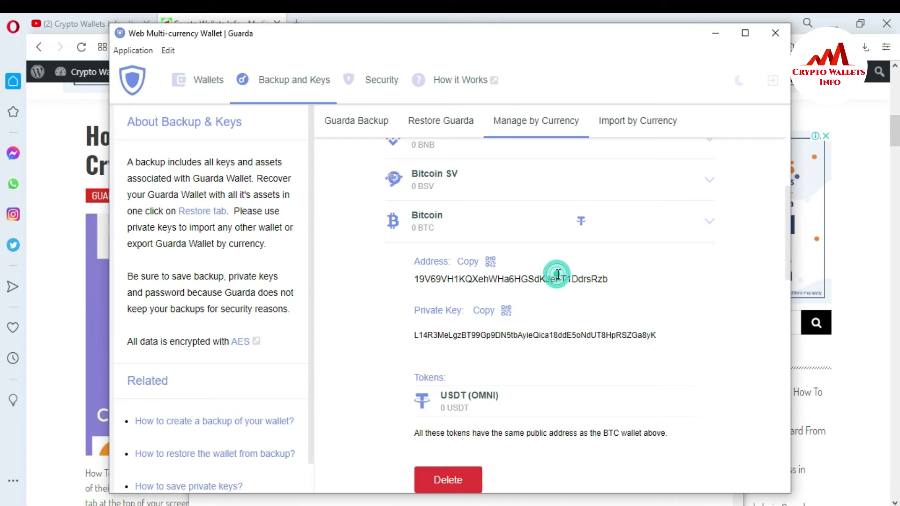
click(450, 500)
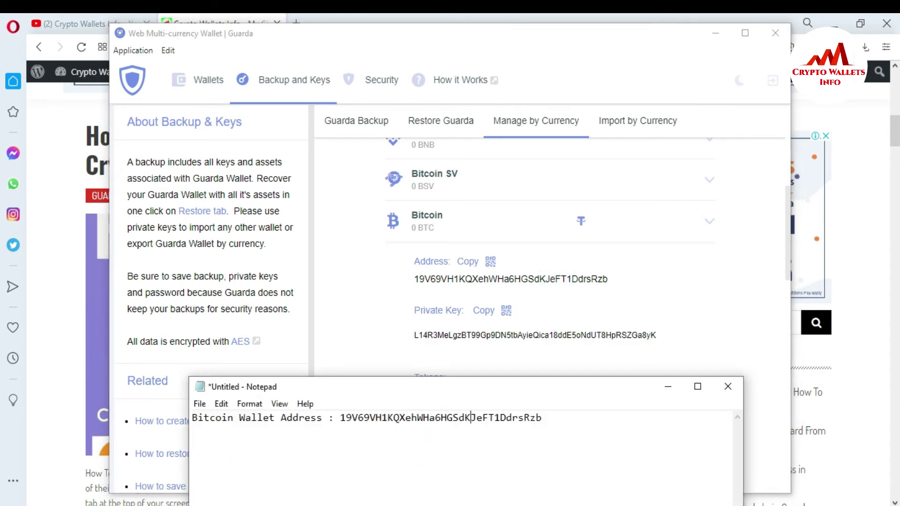
click(553, 419)
key(Return)
key(Return)
text(Priavte Key)
key(ctrl+v)
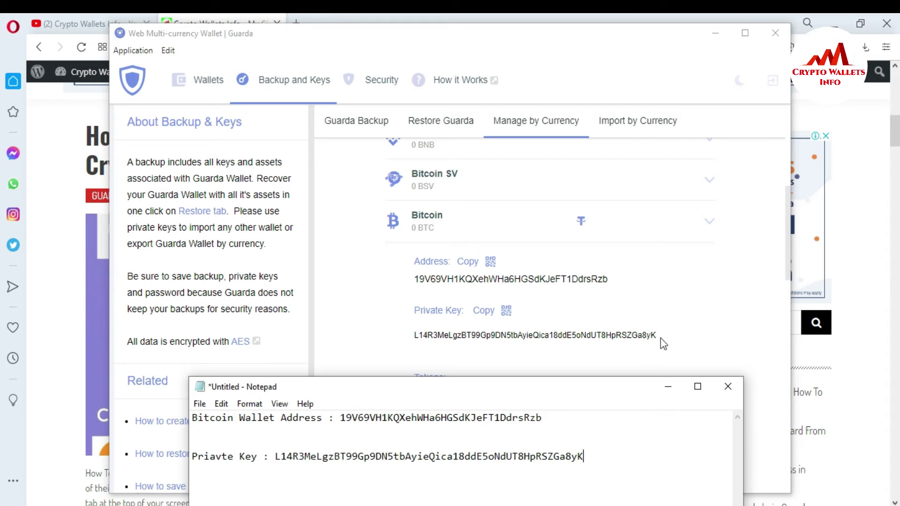
Check the pasted private key in Notepad, then display the Bitcoin private key's QR code
drag(275, 457, 287, 457)
drag(572, 457, 585, 458)
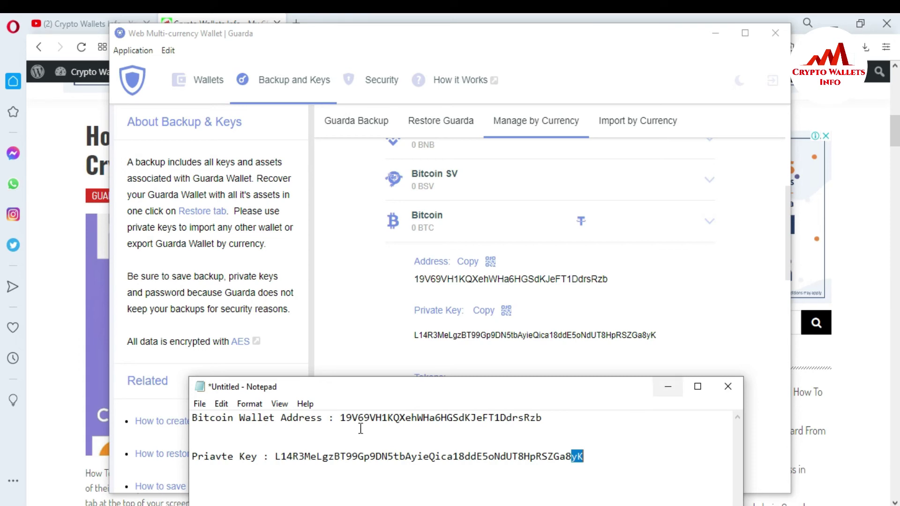
click(278, 460)
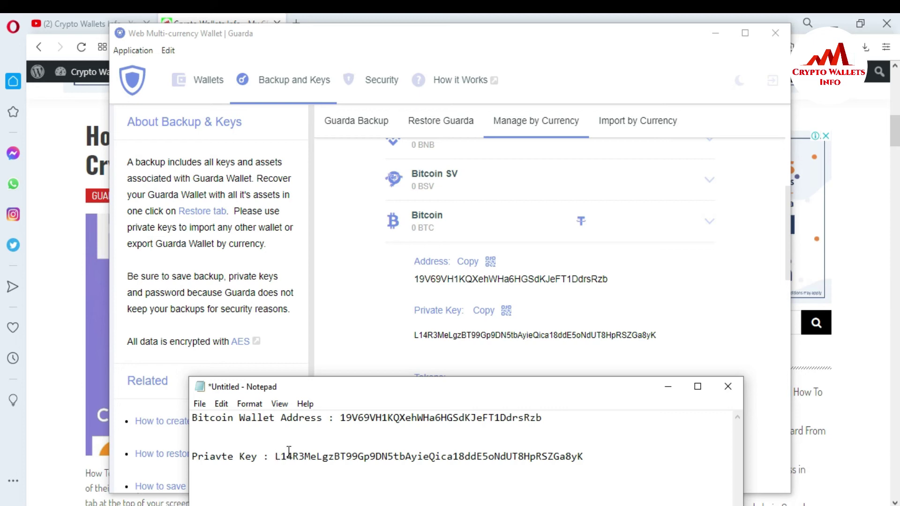
click(508, 311)
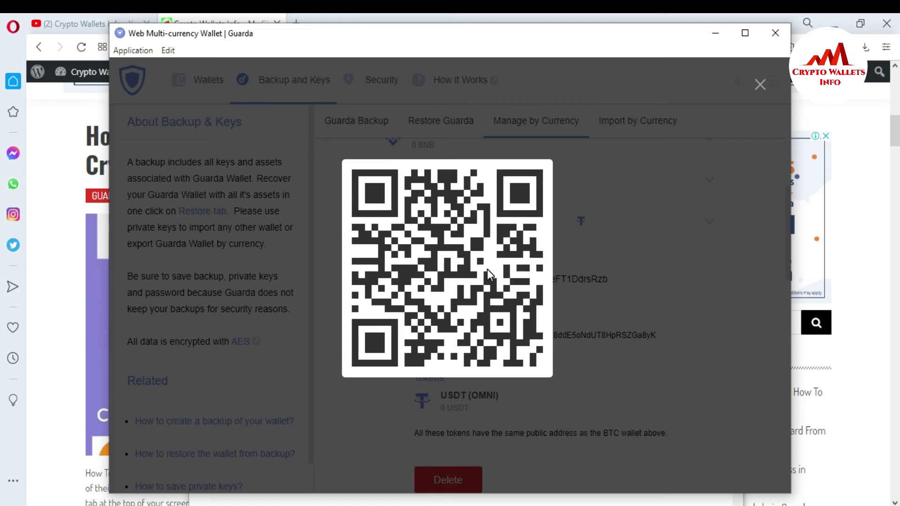
Close the Bitcoin QR code, select the private key text, and scroll the list back up
click(746, 88)
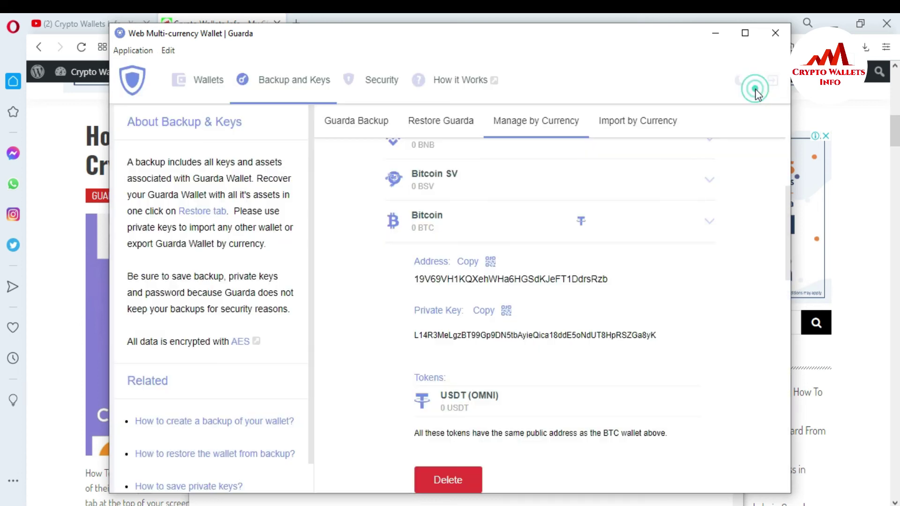
drag(414, 336, 677, 336)
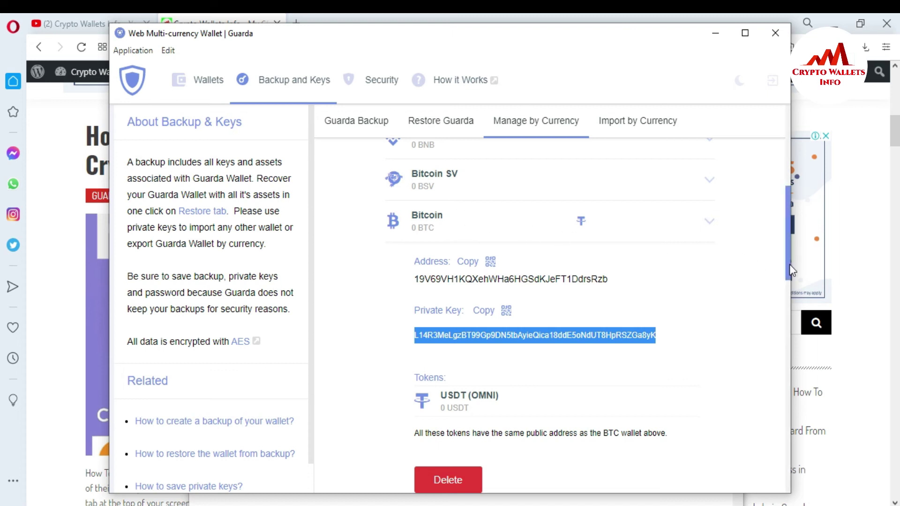
drag(788, 263, 785, 176)
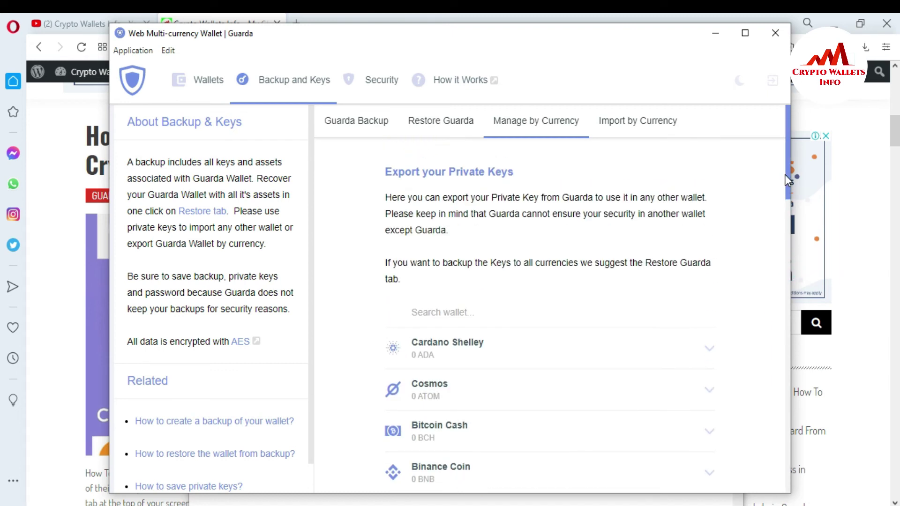
Scroll the currency list past Bitcoin and expand the Dogecoin row to show its address
click(539, 129)
drag(789, 169, 788, 288)
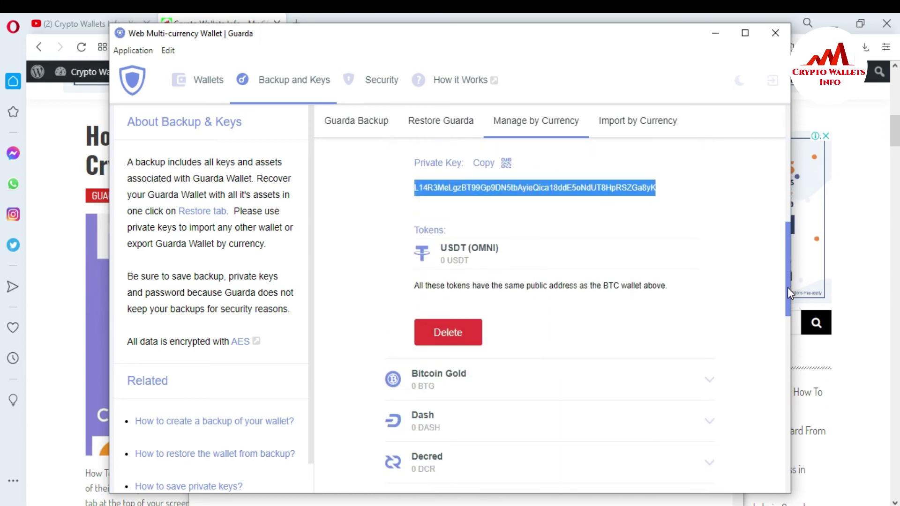
drag(786, 257, 791, 329)
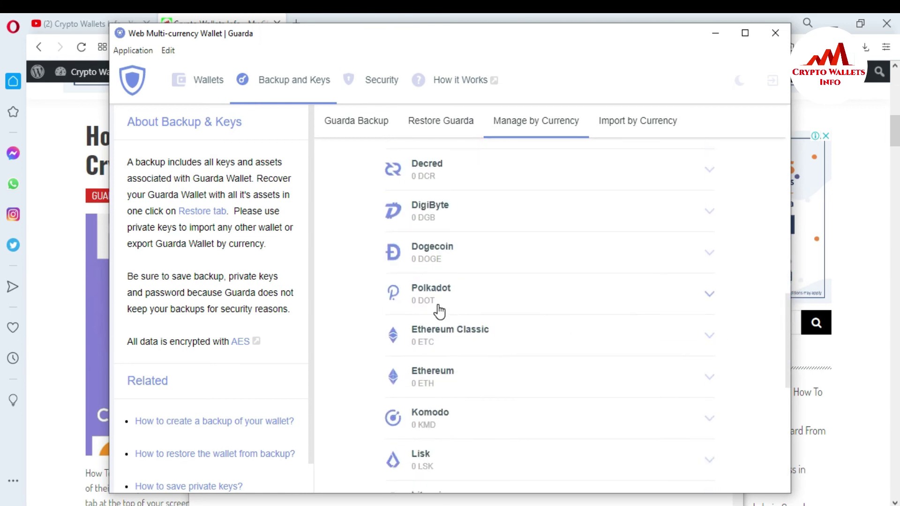
click(425, 254)
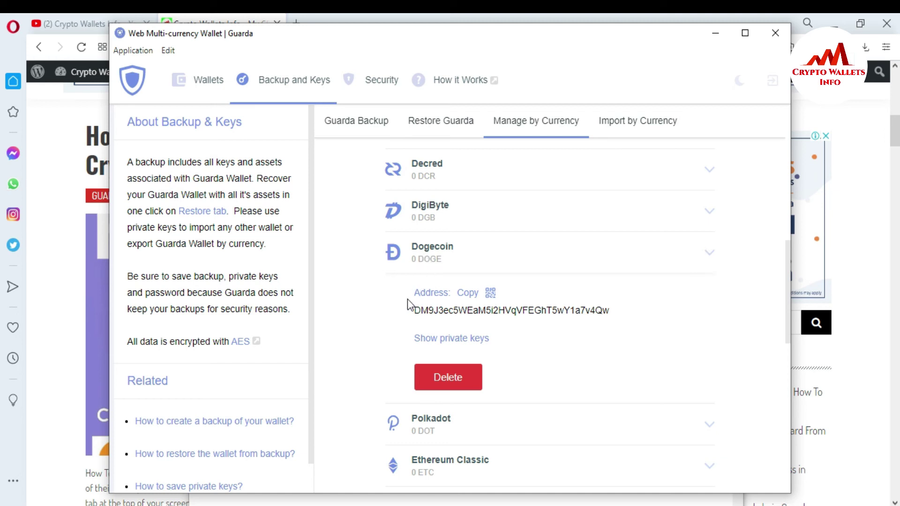
Reveal and select Dogecoin's private key using the wallet password, then minimize Guarda for Opera's YouTube tab
click(467, 338)
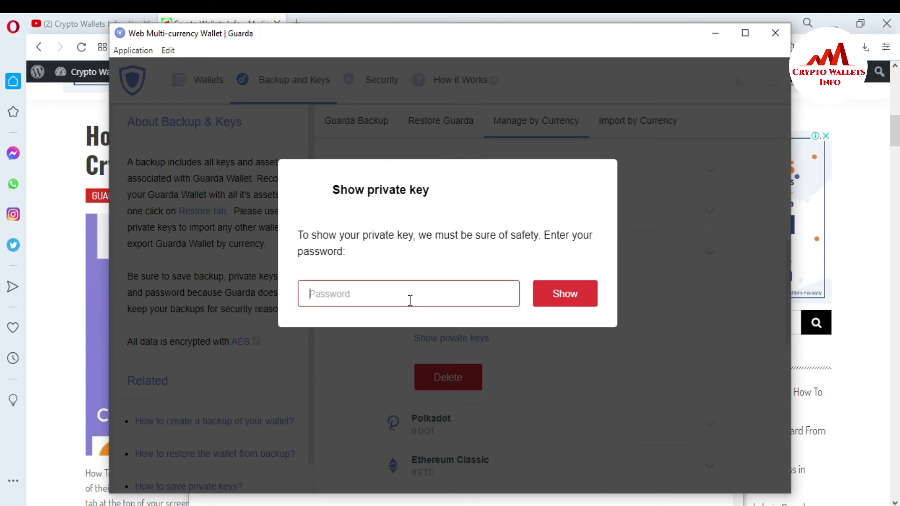
text(••••••••••••••)
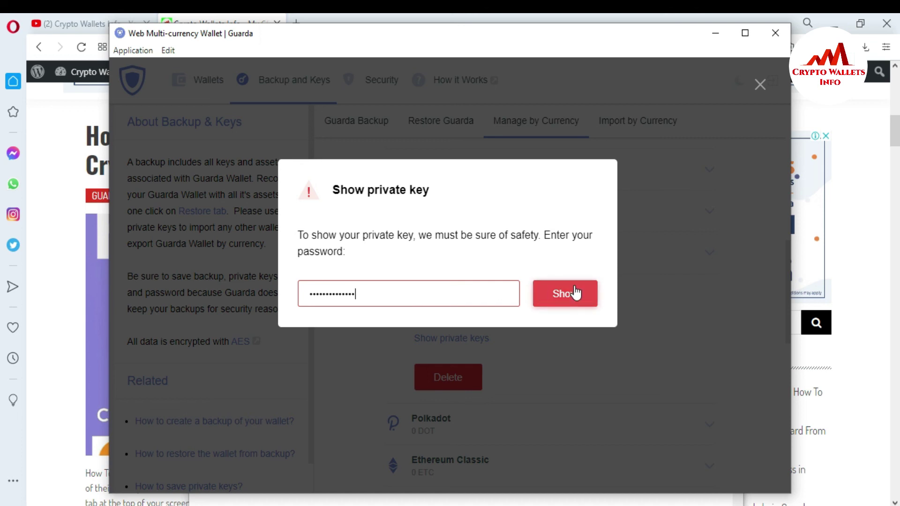
click(575, 293)
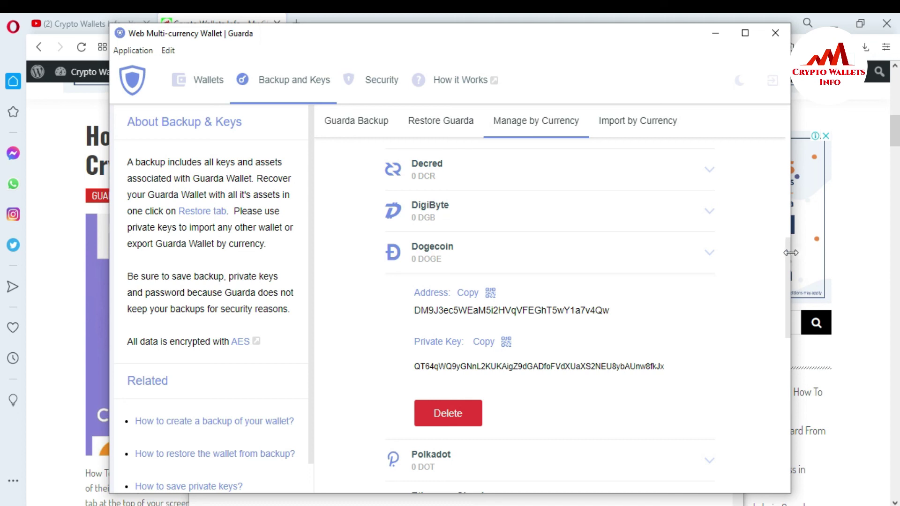
drag(413, 366, 678, 373)
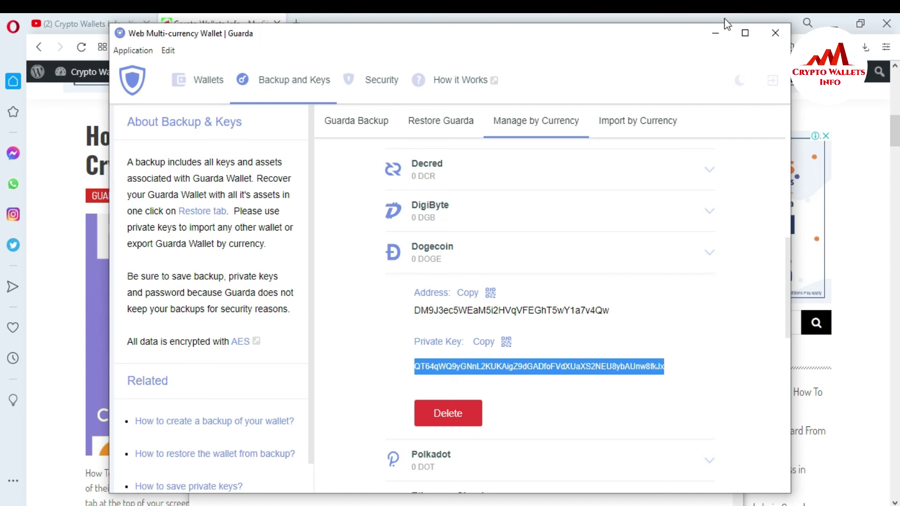
click(716, 30)
click(60, 26)
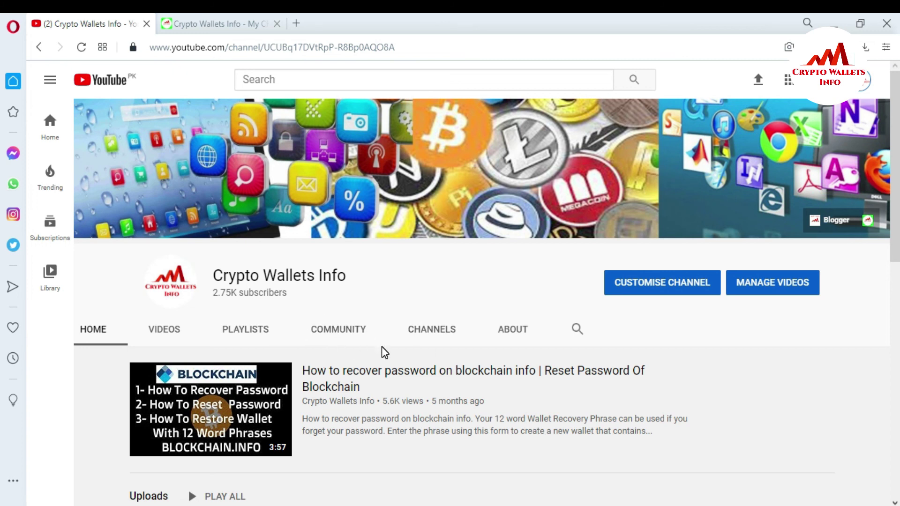
Open the How To Backup Of Guarda Wallet article and scroll to its ALL COINS menu
click(186, 24)
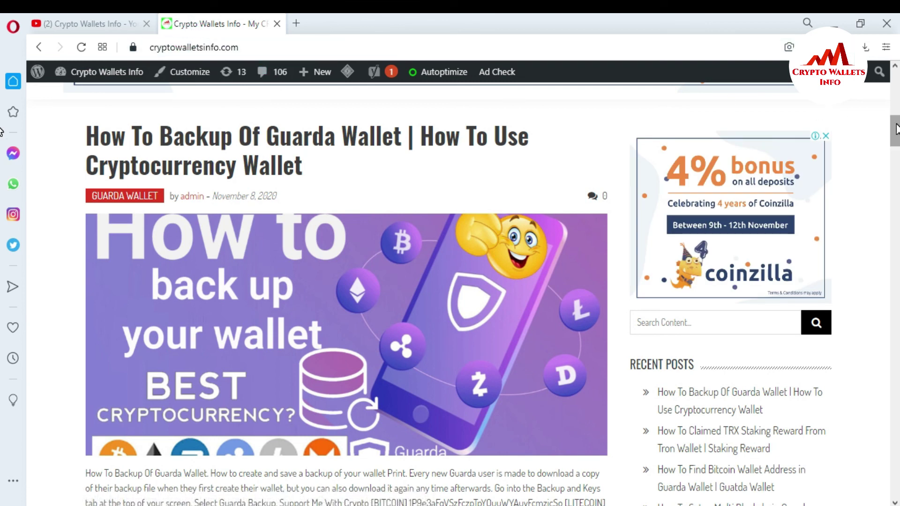
scroll(2, 147, down, 5)
scroll(1, 147, down, 5)
scroll(3, 131, up, 15)
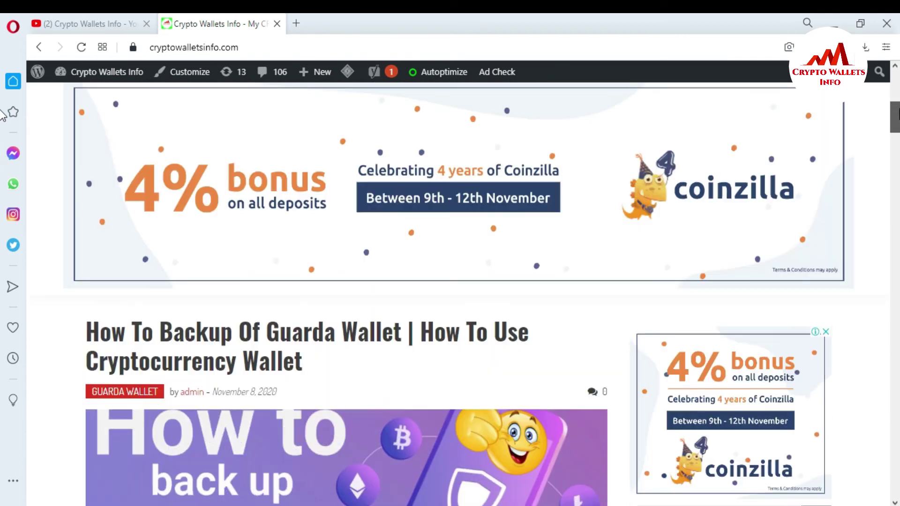
scroll(3, 115, up, 4)
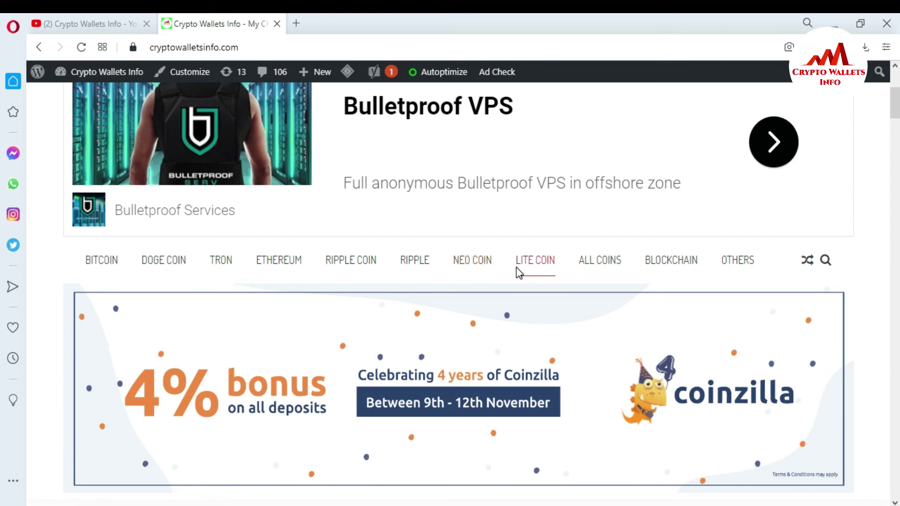
mouse_move(620, 265)
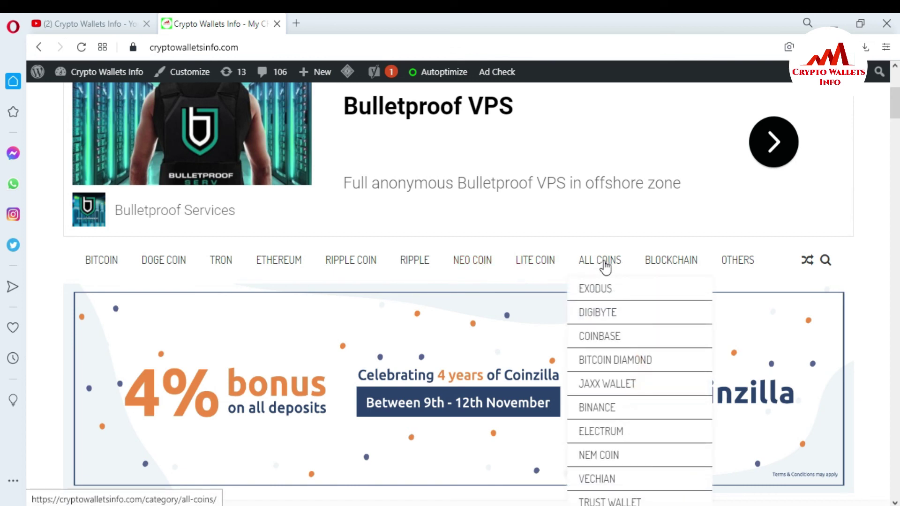